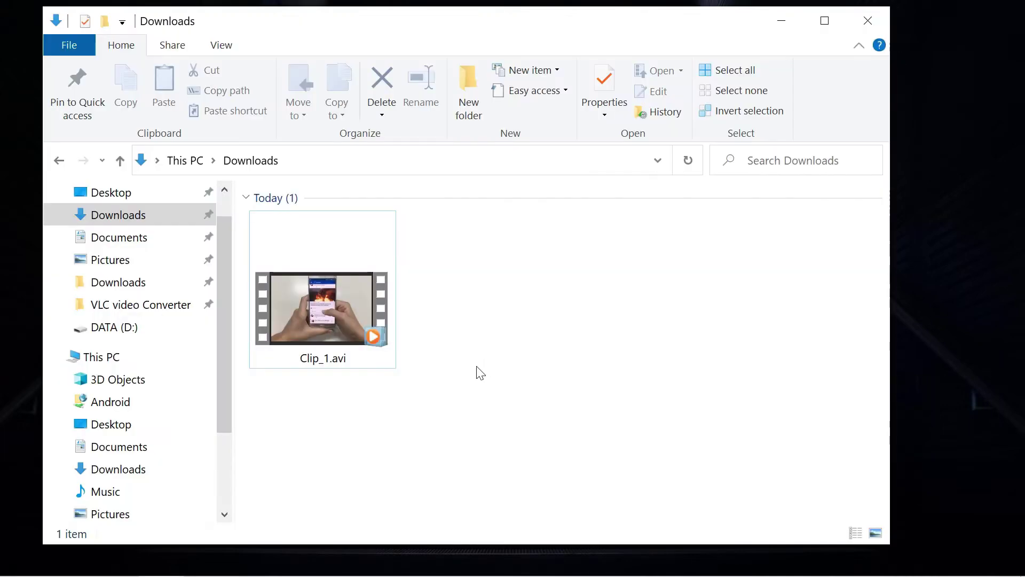
# Check Clip_1.avi's properties to confirm it is a 15.1 MB AVI video clip.
pyautogui.click(328, 320)
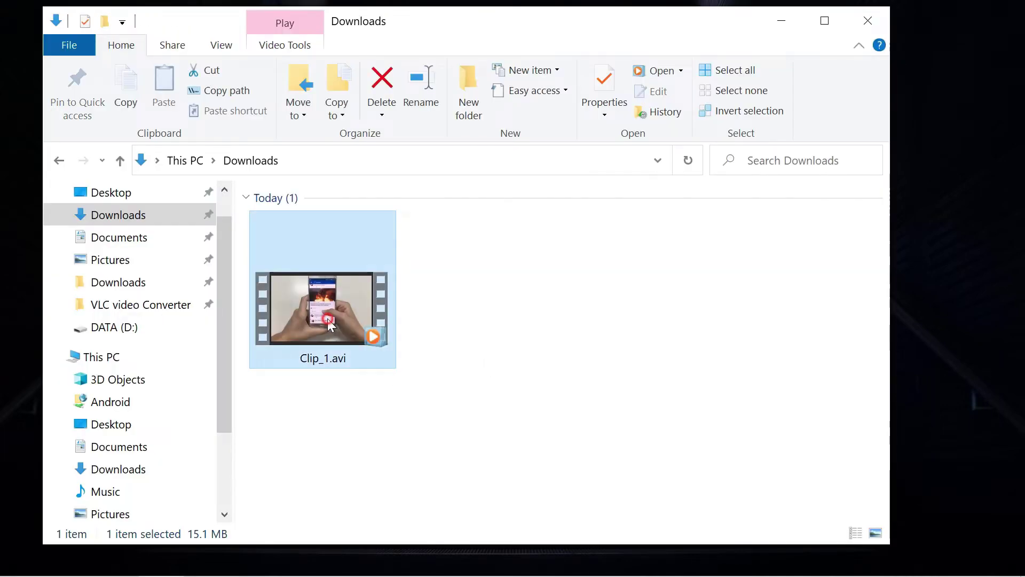
pyautogui.rightClick(328, 318)
pyautogui.click(403, 567)
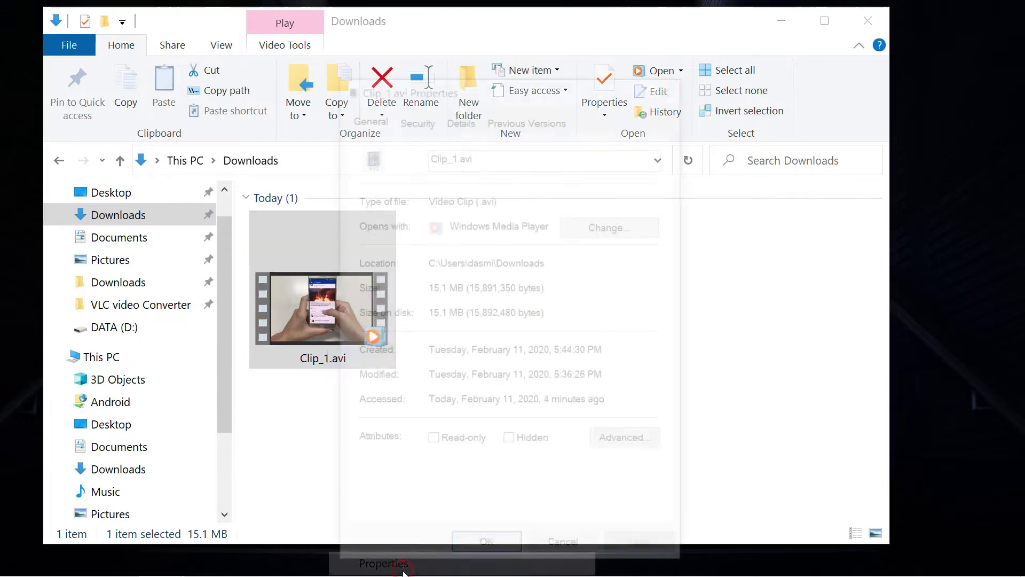
pyautogui.moveTo(518, 197); pyautogui.dragTo(429, 200)
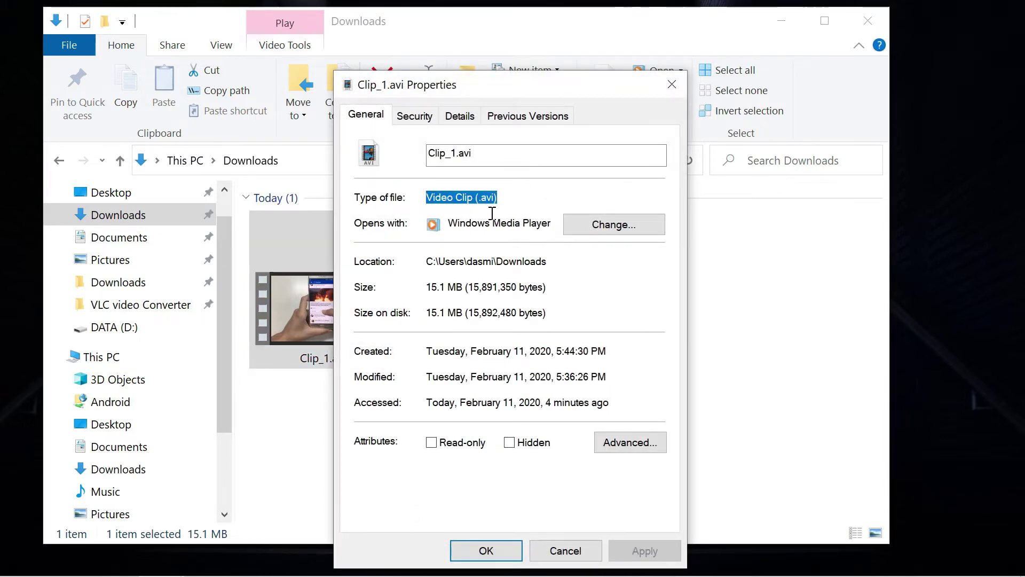
pyautogui.click(671, 84)
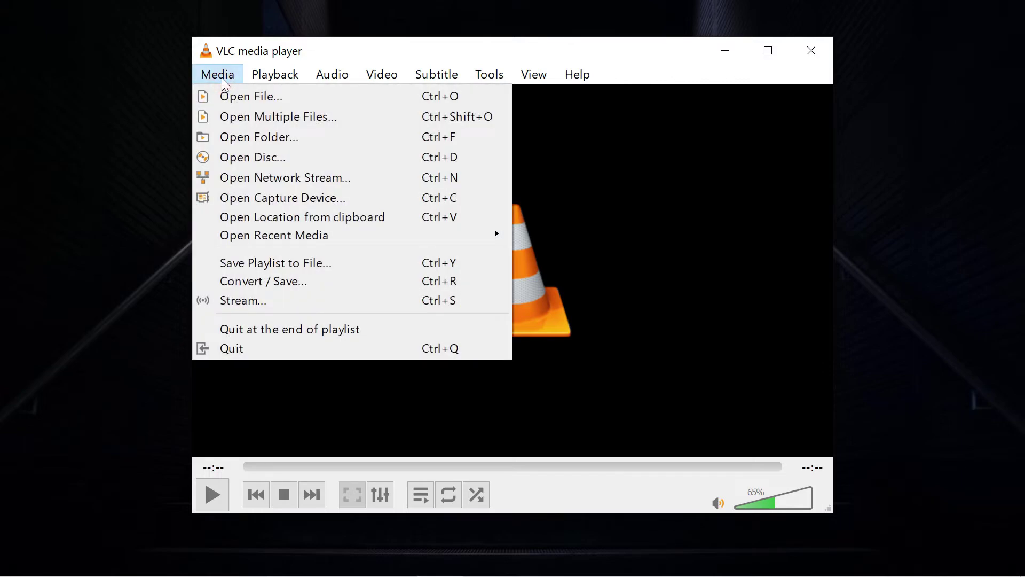
# Add Clip_1.avi from Downloads as the Convert / Save source and continue to conversion settings.
pyautogui.click(321, 281)
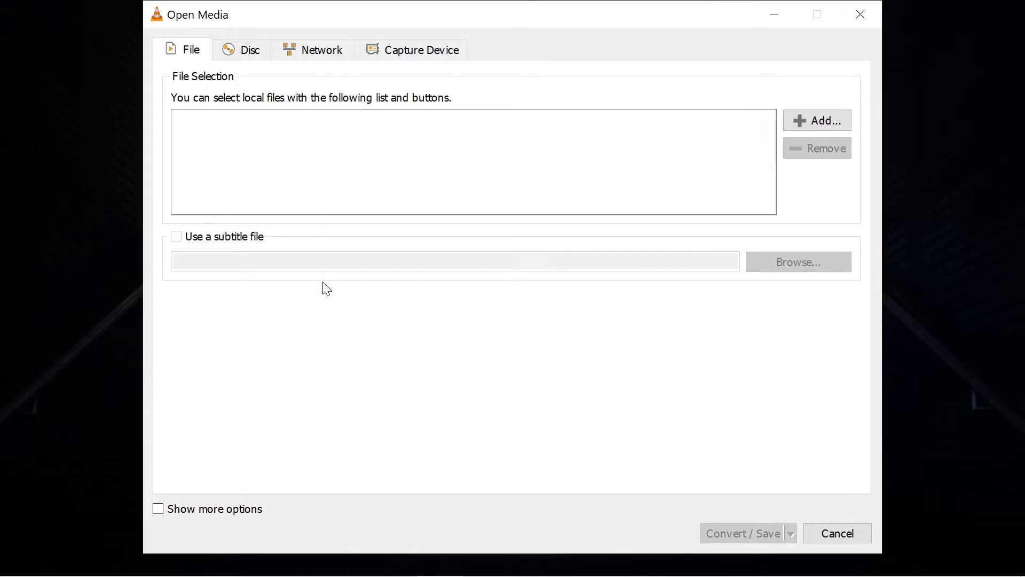
pyautogui.click(801, 120)
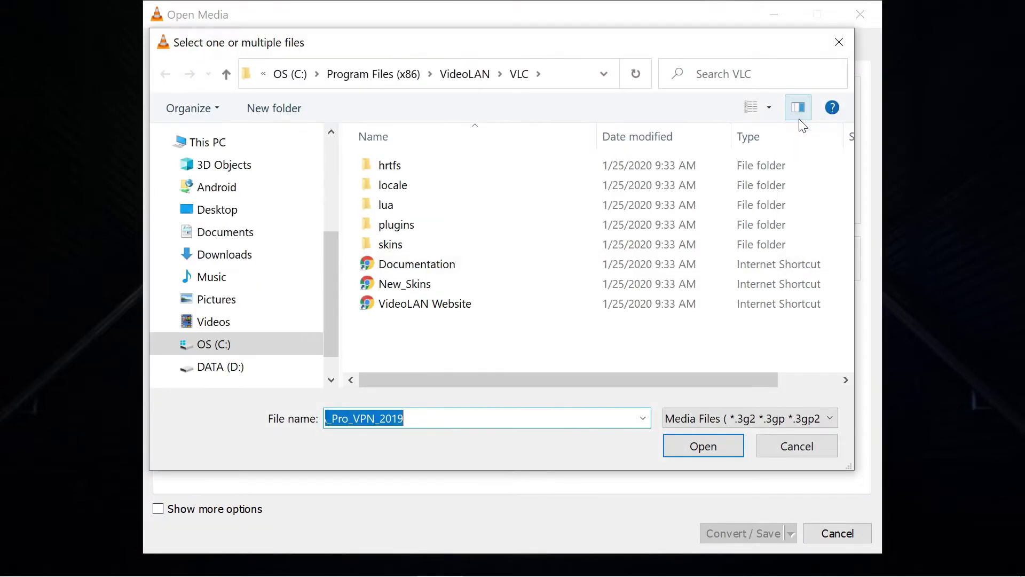
pyautogui.click(265, 256)
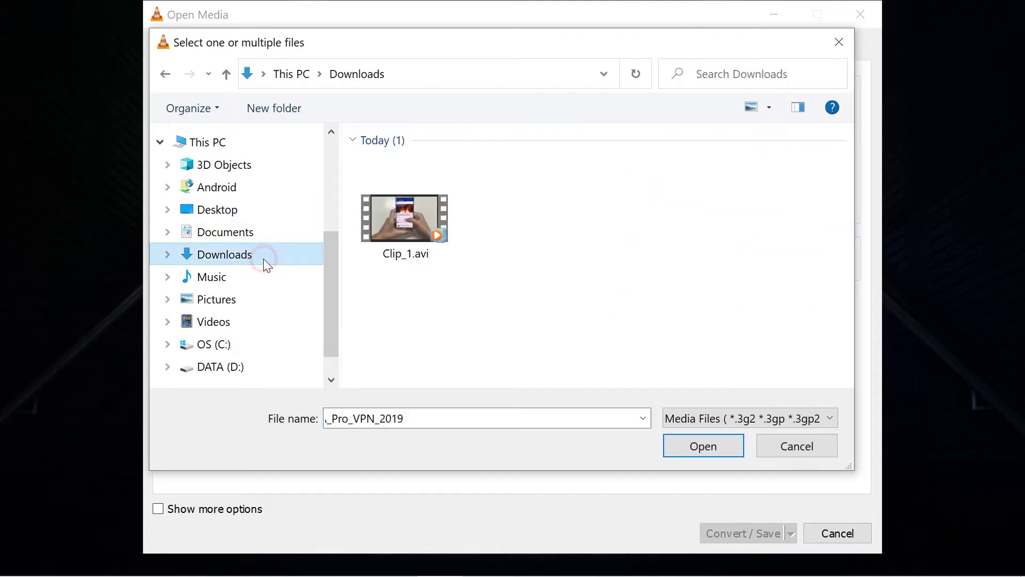
pyautogui.click(400, 240)
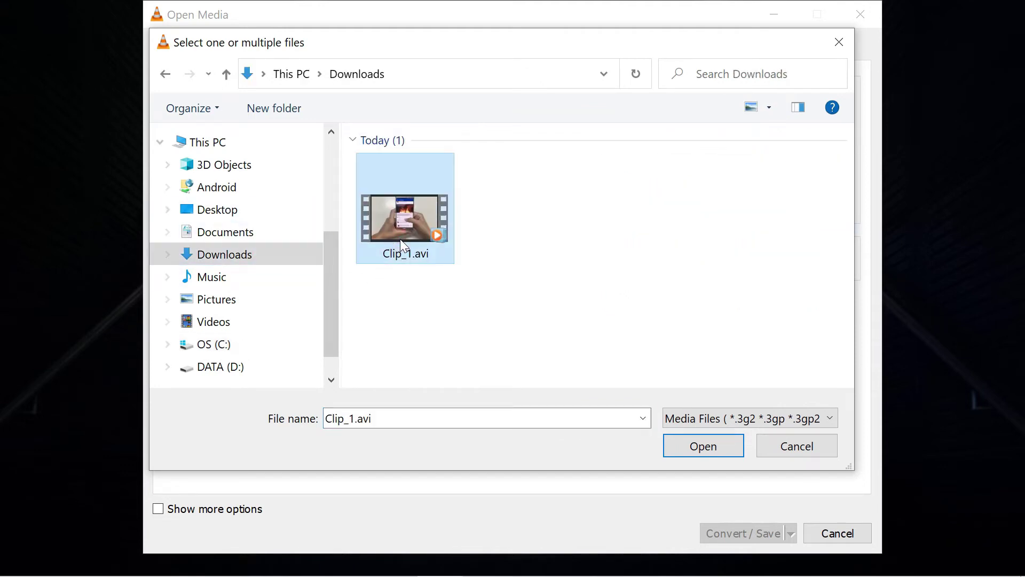
pyautogui.click(714, 446)
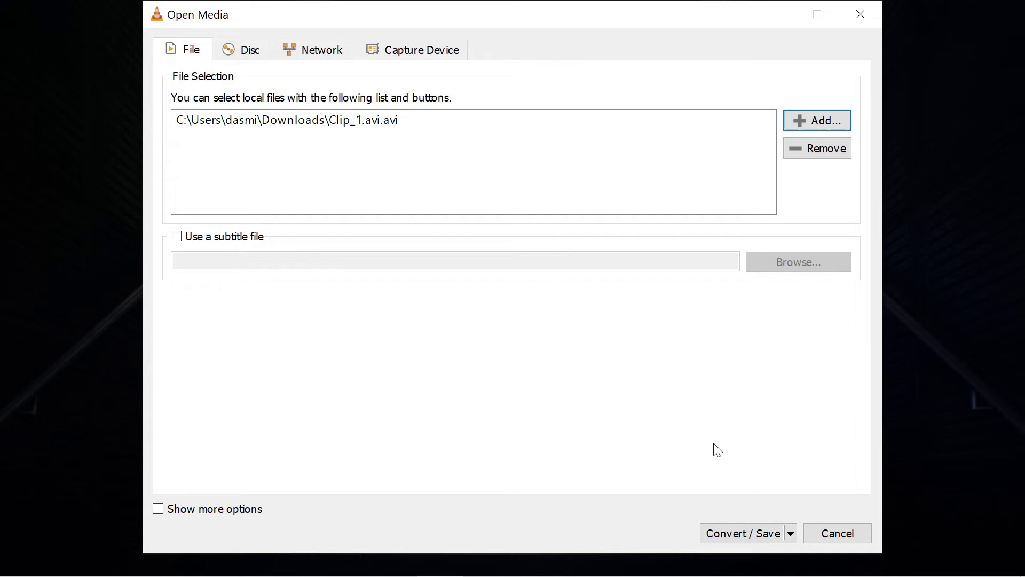
pyautogui.click(809, 120)
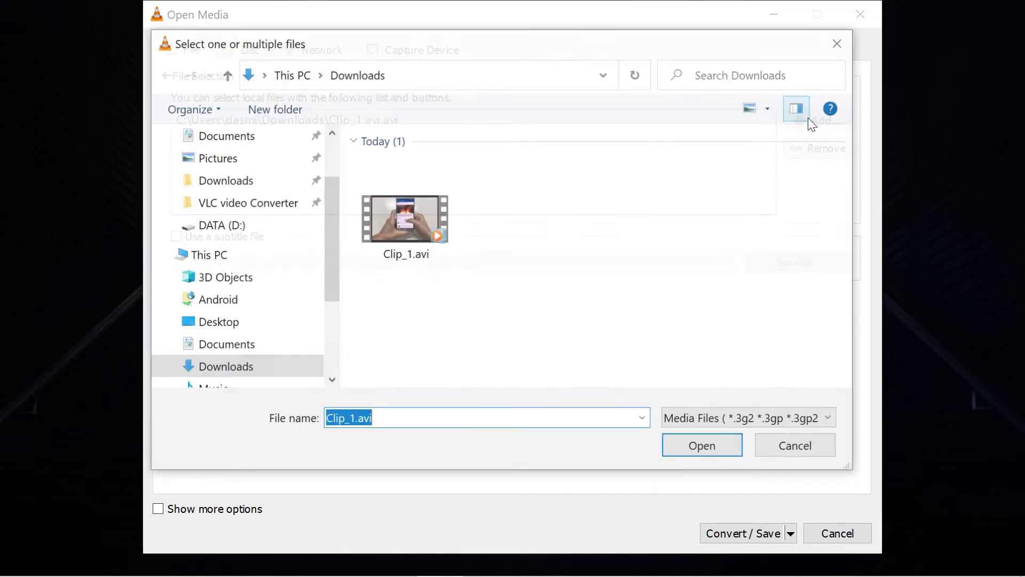
pyautogui.click(839, 42)
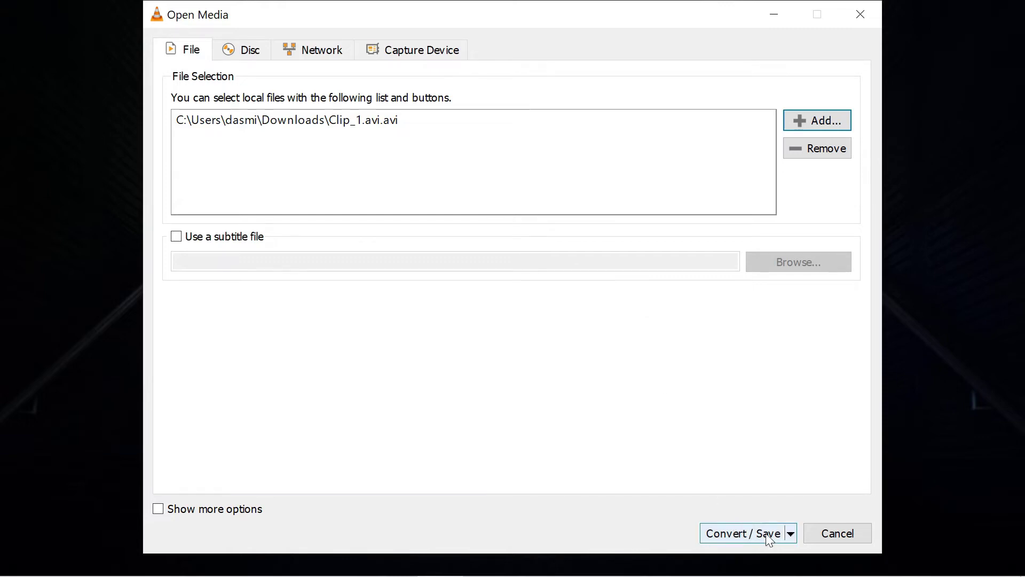
pyautogui.click(743, 533)
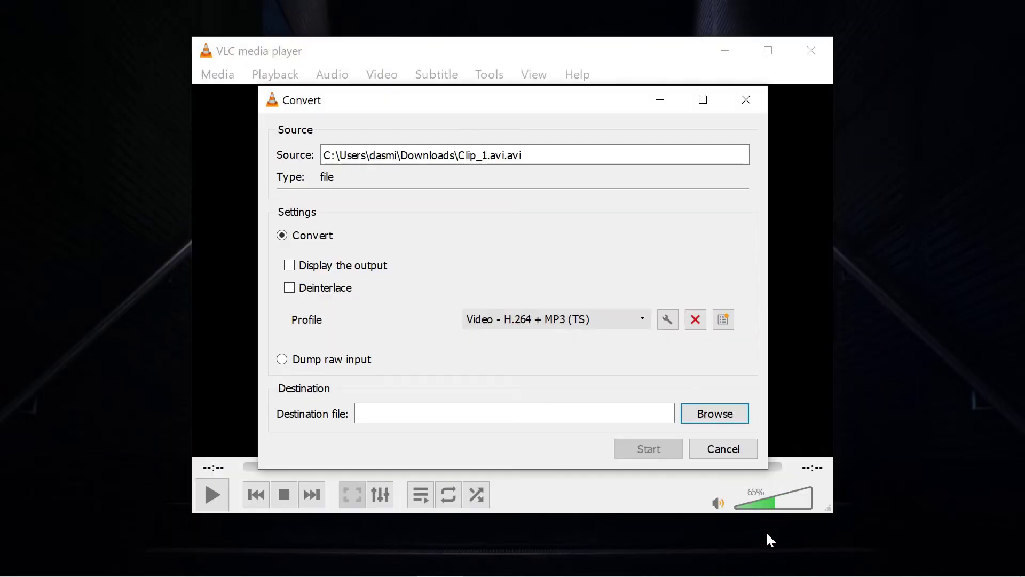
# Set the conversion profile to Video - H.264 + MP3 (MP4) and browse for a destination.
pyautogui.click(289, 321)
pyautogui.click(637, 320)
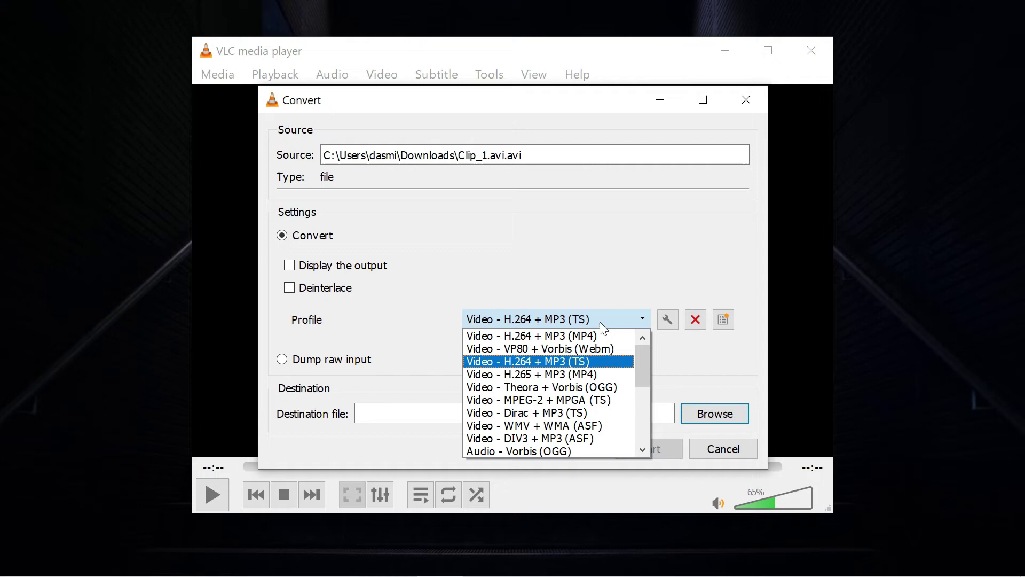
pyautogui.click(601, 337)
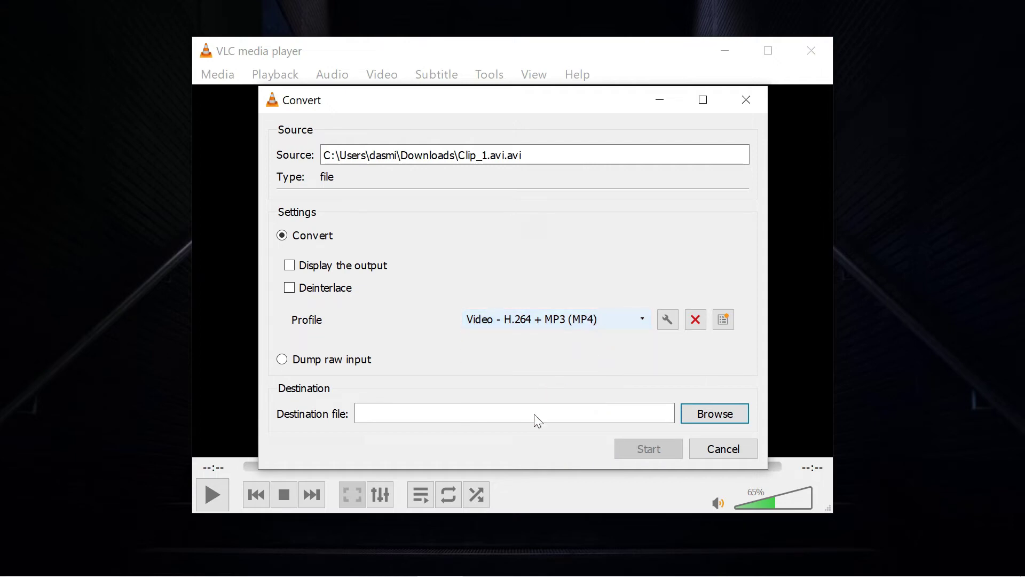
pyautogui.click(712, 413)
# Set the destination file name to video_1 and confirm it.
pyautogui.press('BackSpace')
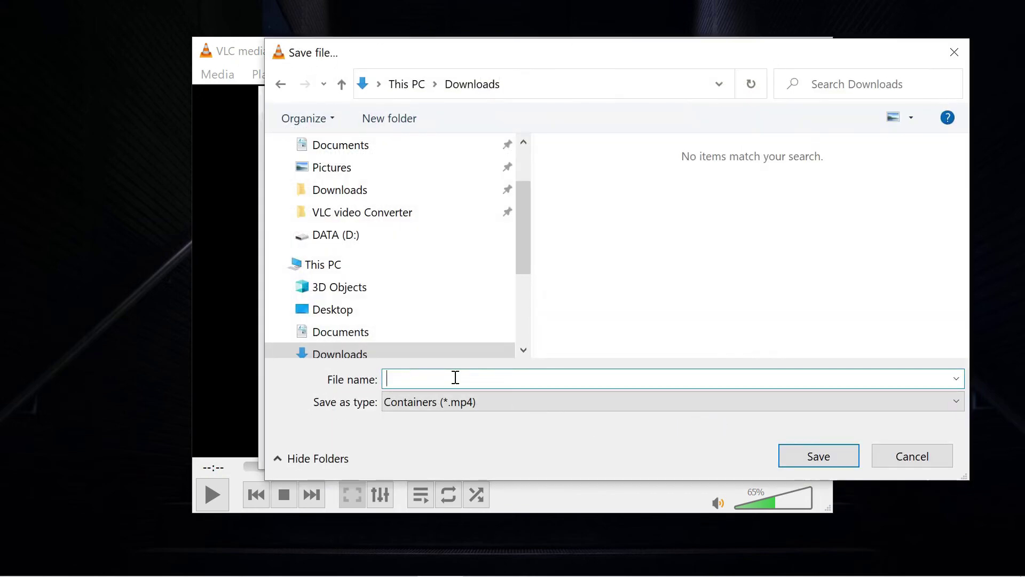
pyautogui.write('video_1')
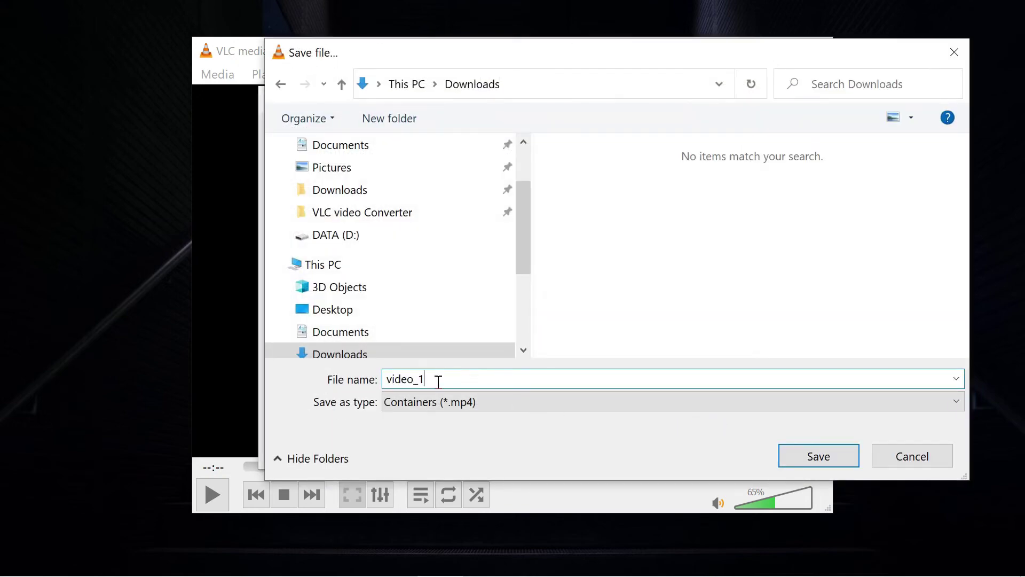
pyautogui.click(809, 455)
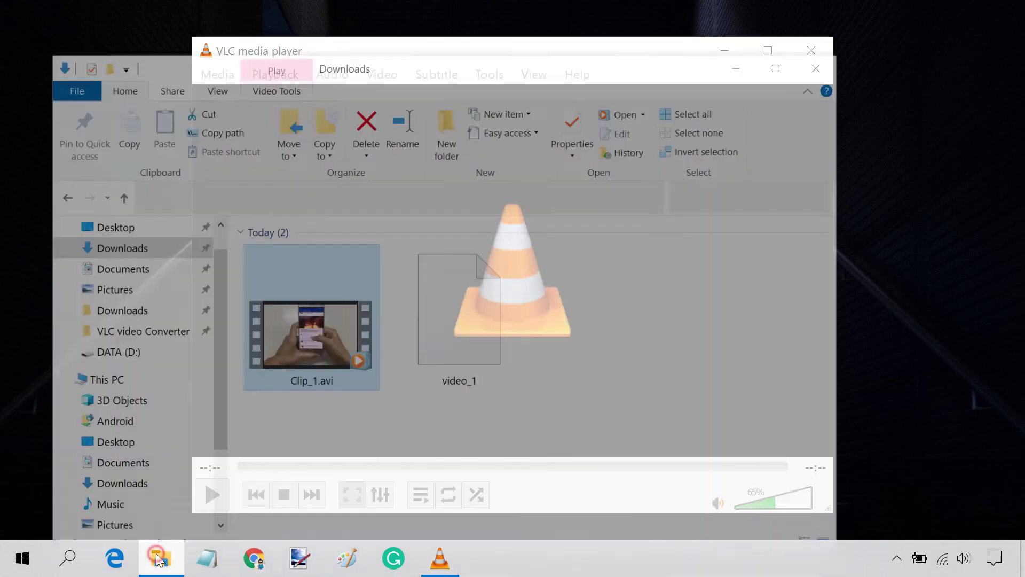
# Check video_1's properties to confirm it is a 9.11 MB MP4 video.
pyautogui.click(523, 320)
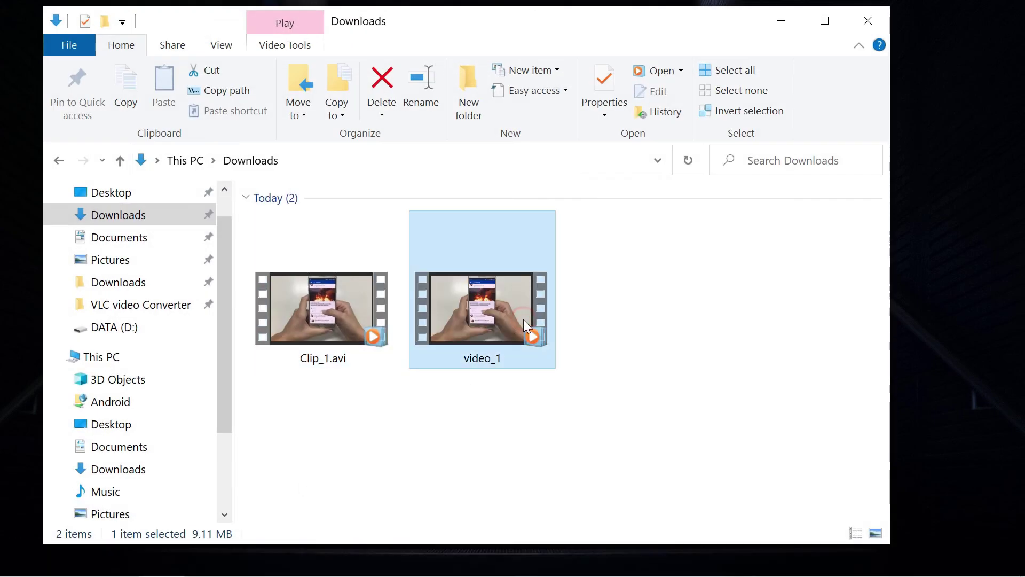
pyautogui.rightClick(524, 319)
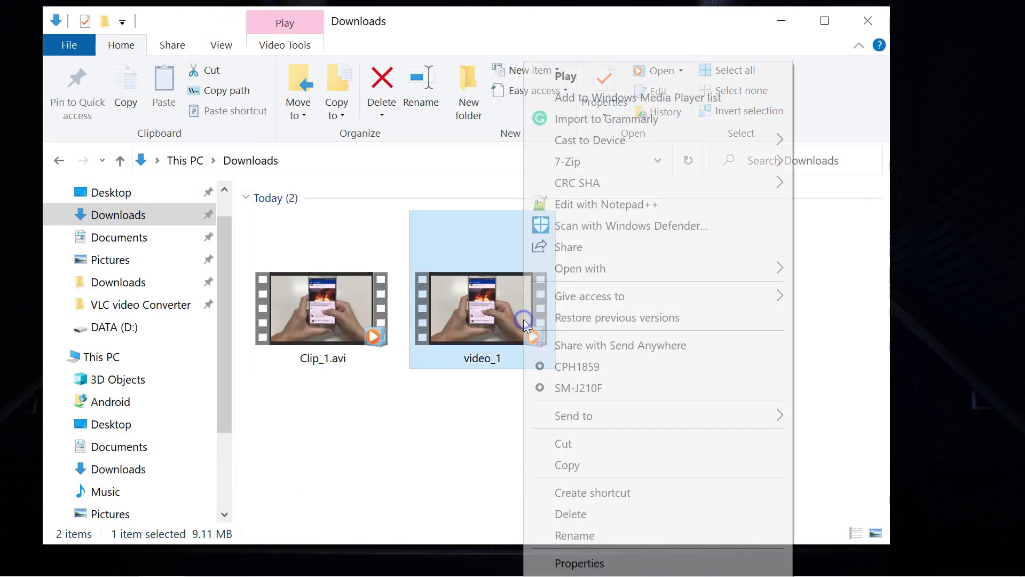
pyautogui.click(611, 564)
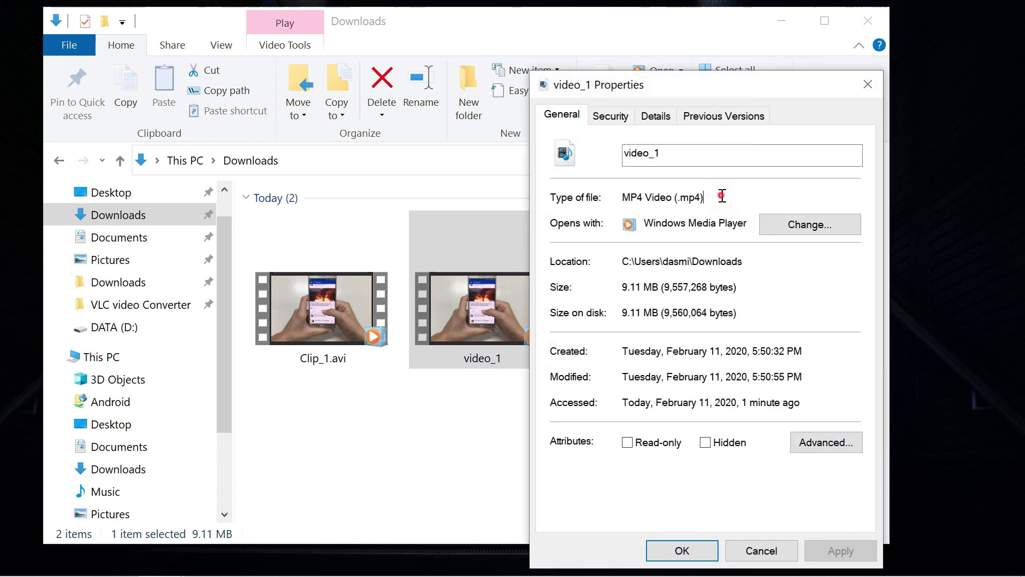
pyautogui.moveTo(720, 197); pyautogui.dragTo(622, 198)
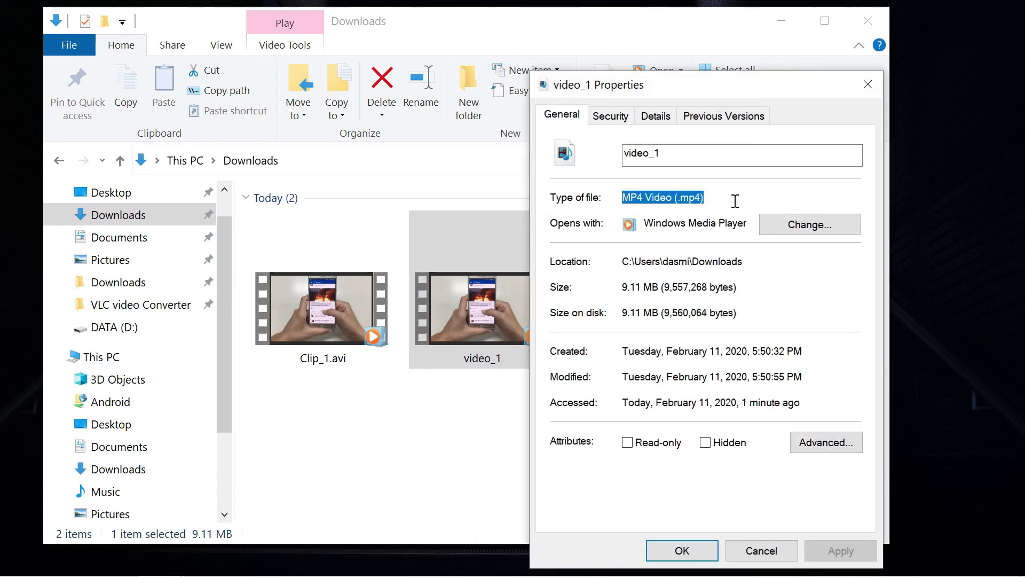